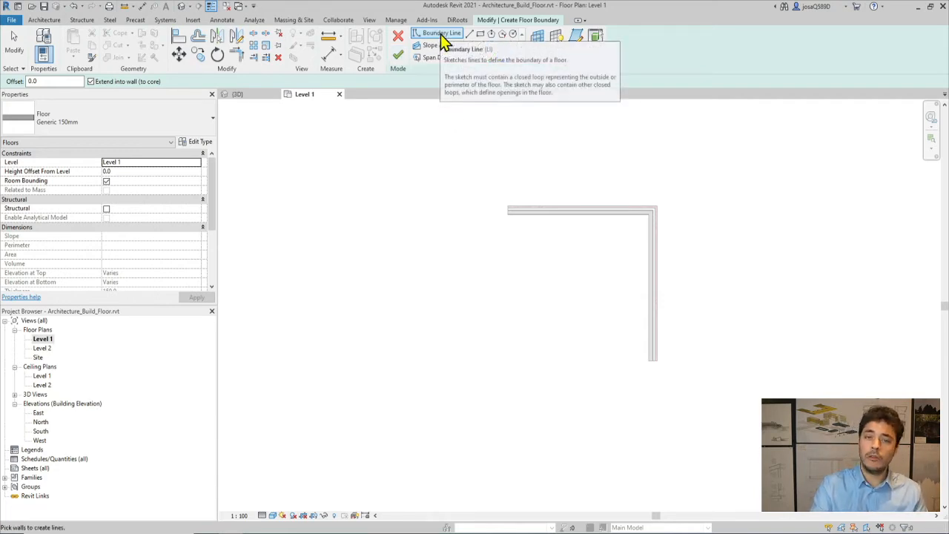
# Step: Sketch a floor boundary line along the inner face of the horizontal wall, from its free end to the inside corner
pyautogui.click(468, 34)
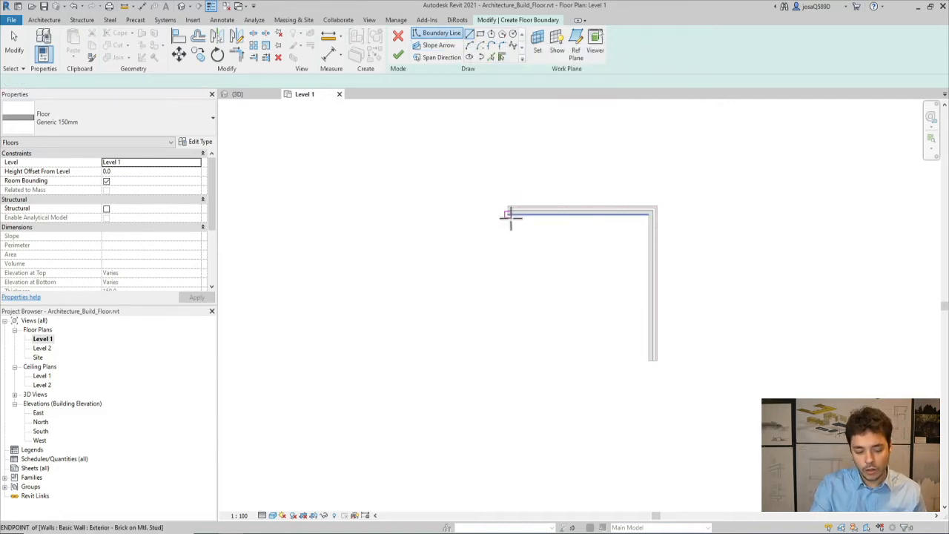
pyautogui.scroll(3, 508, 215)
pyautogui.scroll(4, 511, 242)
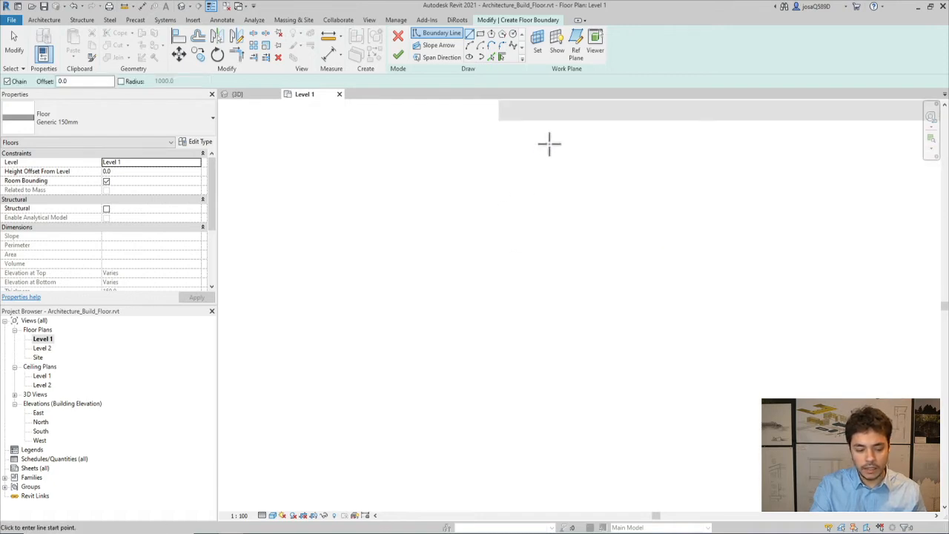
pyautogui.moveTo(552, 153); pyautogui.dragTo(516, 259, button='middle')
pyautogui.scroll(3, 471, 229)
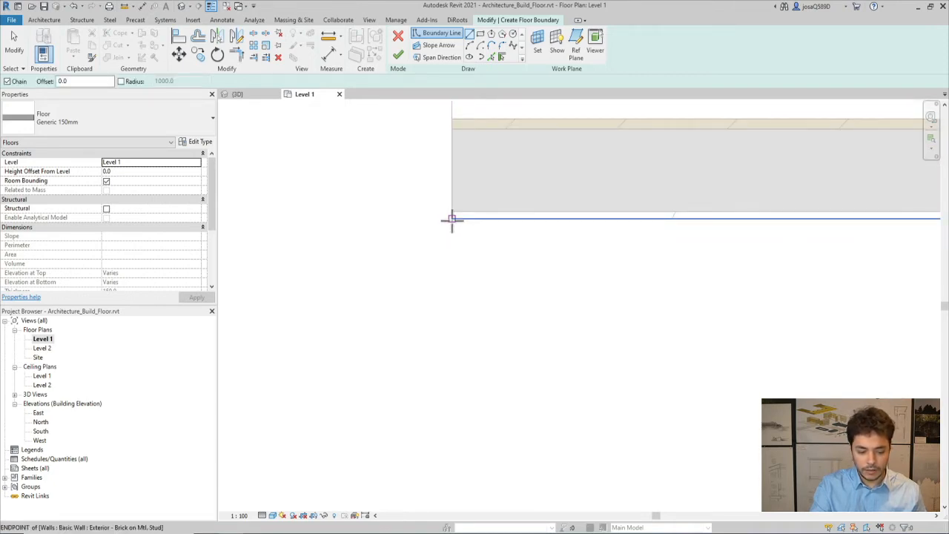
pyautogui.click(452, 220)
pyautogui.scroll(-3, 760, 226)
pyautogui.scroll(-3, 816, 281)
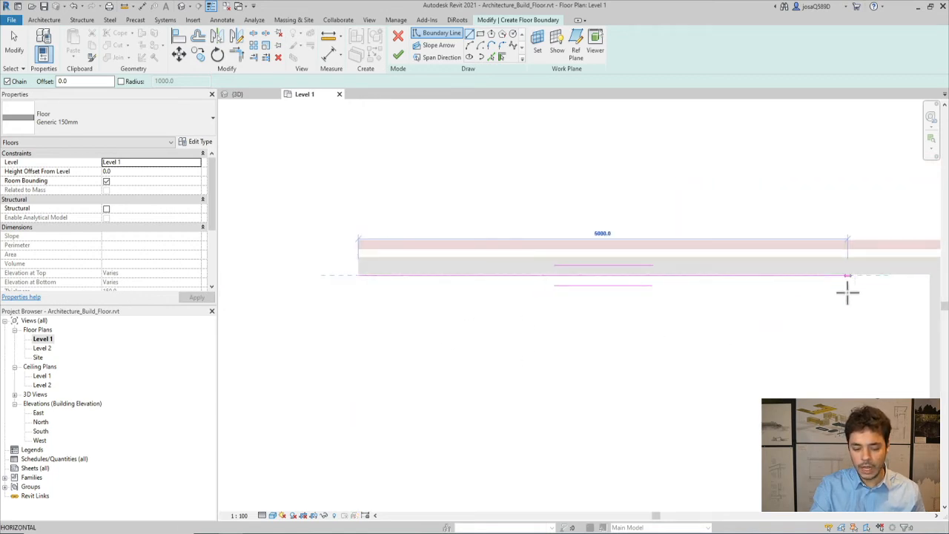
pyautogui.moveTo(833, 309); pyautogui.dragTo(679, 321, button='middle')
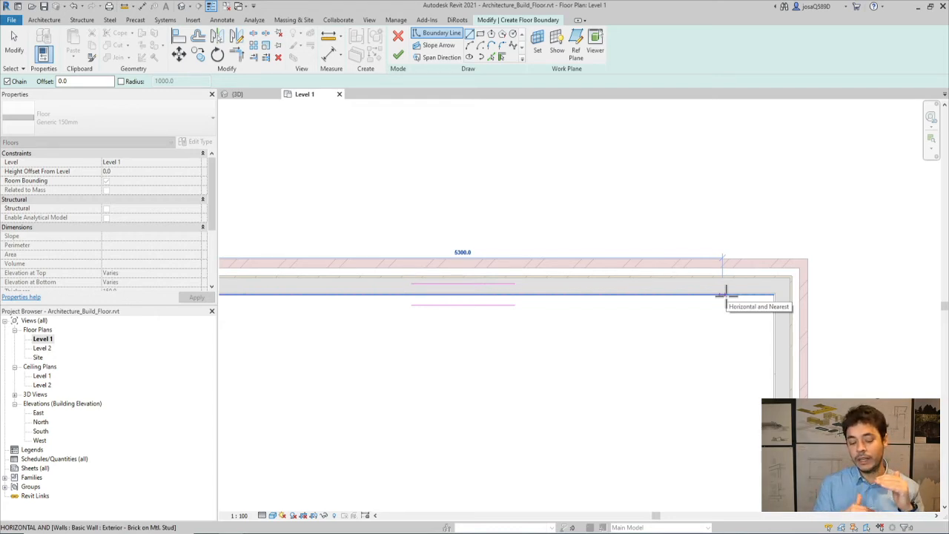
pyautogui.click(774, 295)
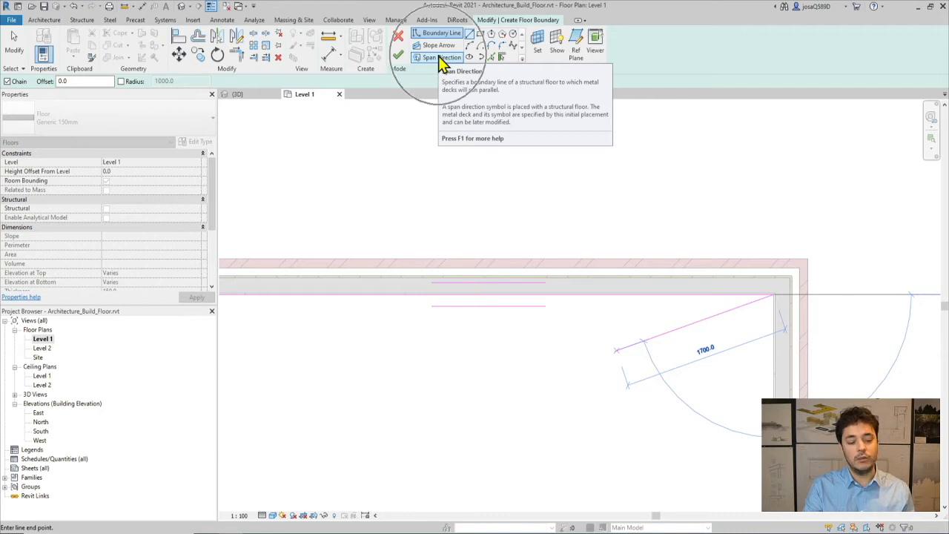
# Step: Create a boundary line by picking the vertical wall, and flip it to the outer side of the wall's core
pyautogui.click(502, 58)
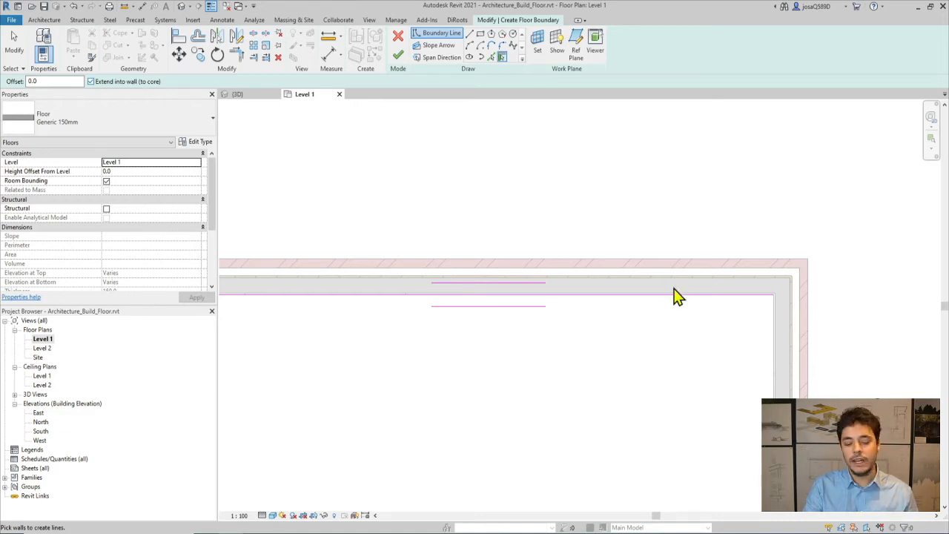
pyautogui.moveTo(864, 354); pyautogui.dragTo(686, 180, button='middle')
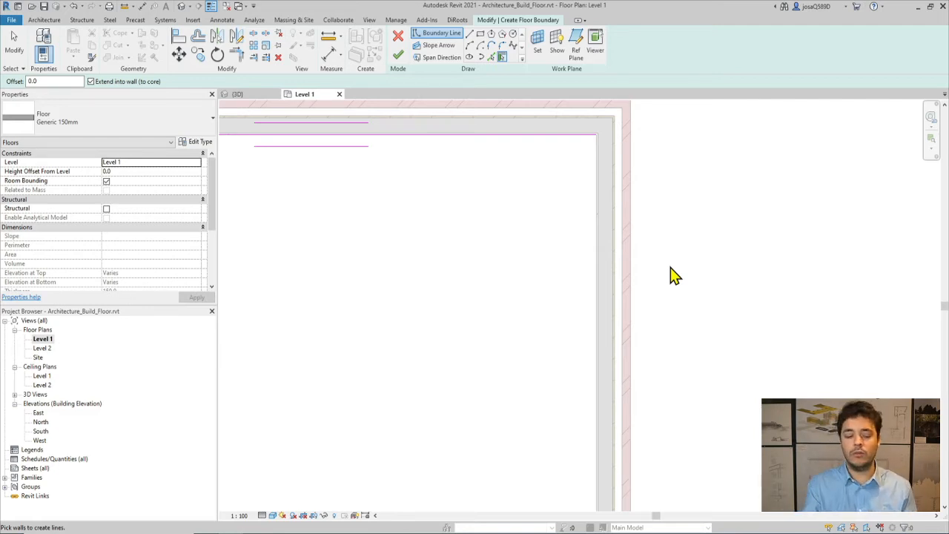
pyautogui.click(616, 283)
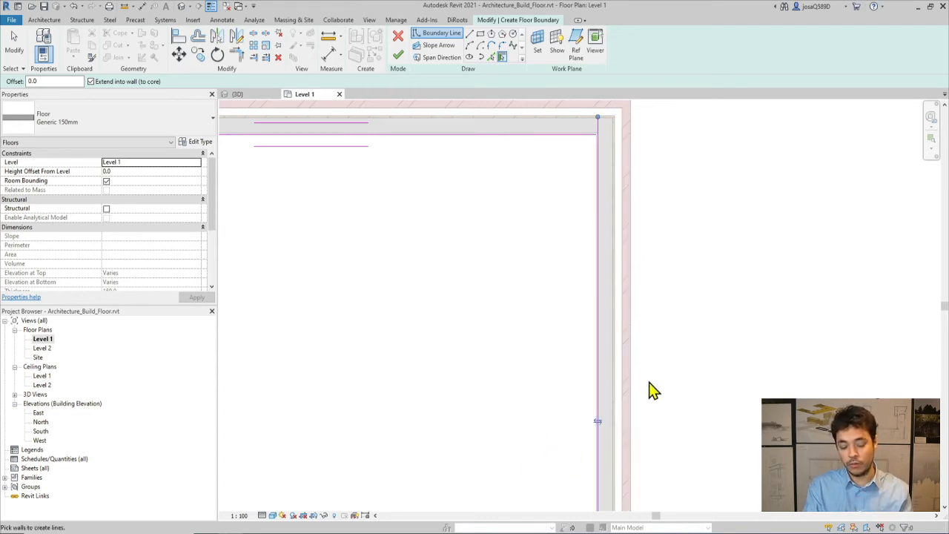
pyautogui.click(597, 421)
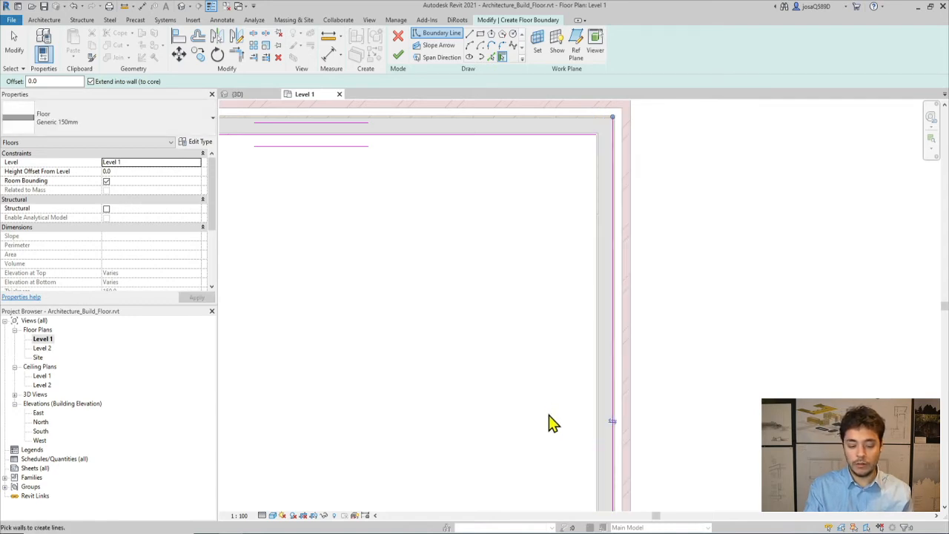
# Step: Trim and extend the horizontal and vertical boundary lines so they meet in a corner
pyautogui.scroll(-2, 549, 406)
pyautogui.moveTo(479, 437); pyautogui.dragTo(558, 412, button='middle')
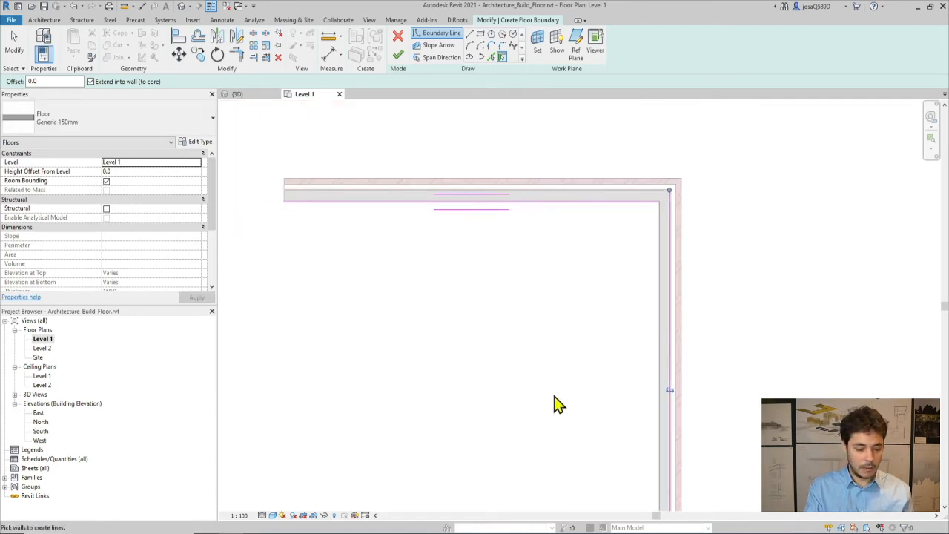
pyautogui.click(236, 55)
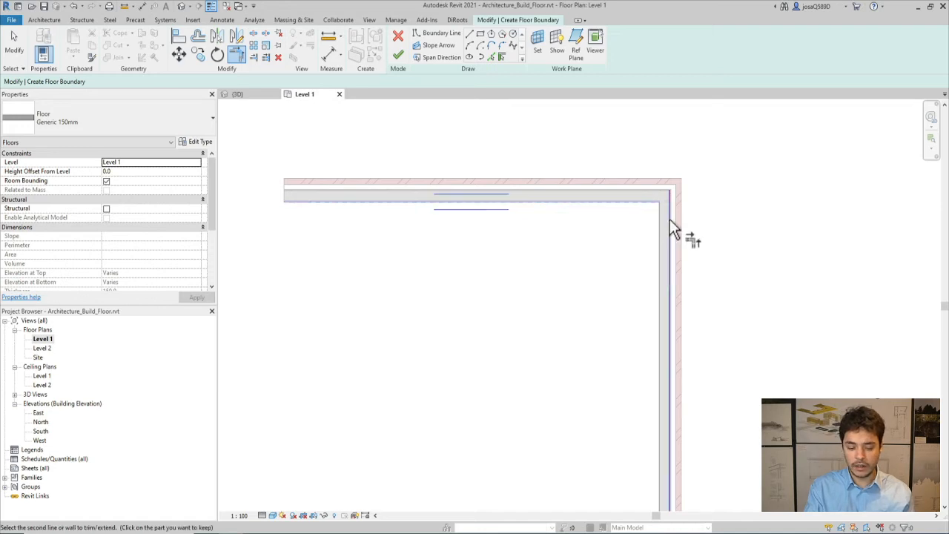
pyautogui.moveTo(557, 352); pyautogui.dragTo(609, 338, button='middle')
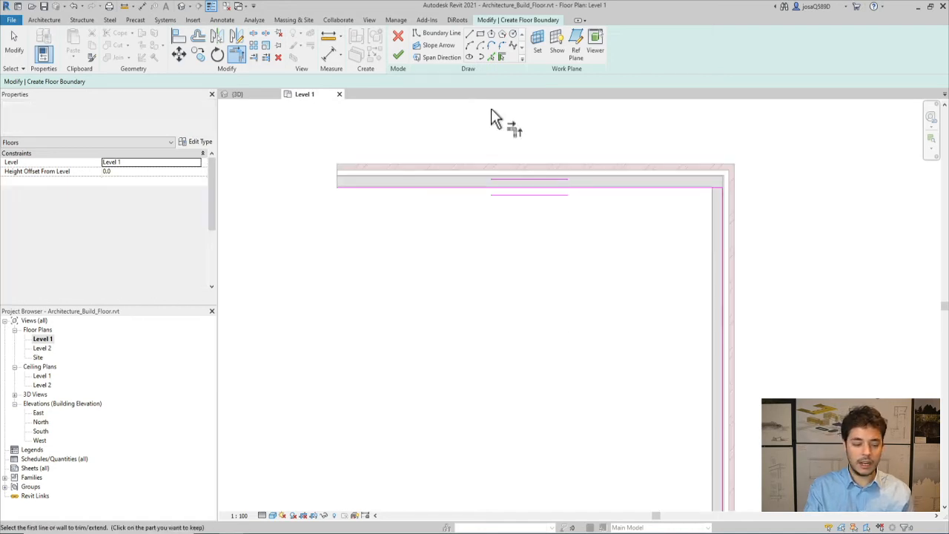
# Step: Draw the remaining left and lower boundary lines to close the rectangle, and finish the floor sketch
pyautogui.click(467, 34)
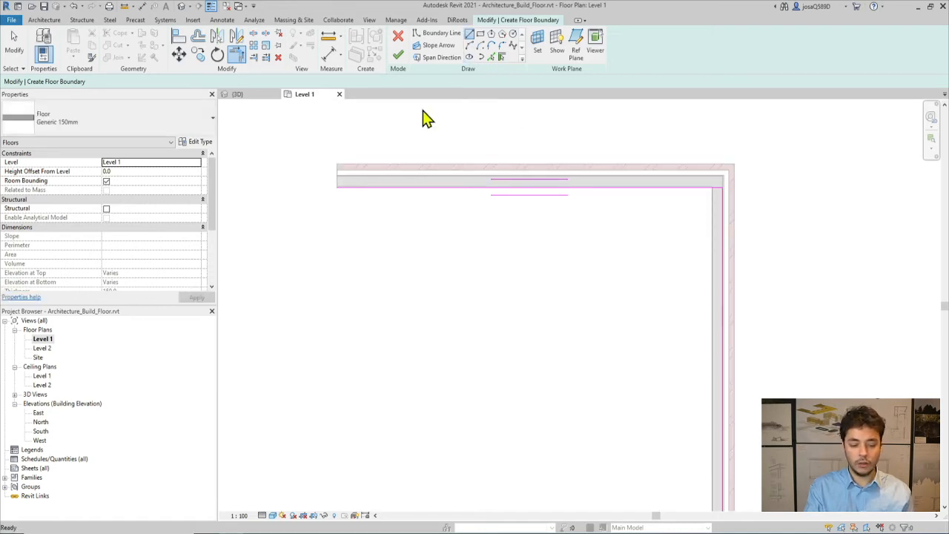
pyautogui.click(335, 189)
pyautogui.moveTo(356, 356); pyautogui.dragTo(450, 287, button='middle')
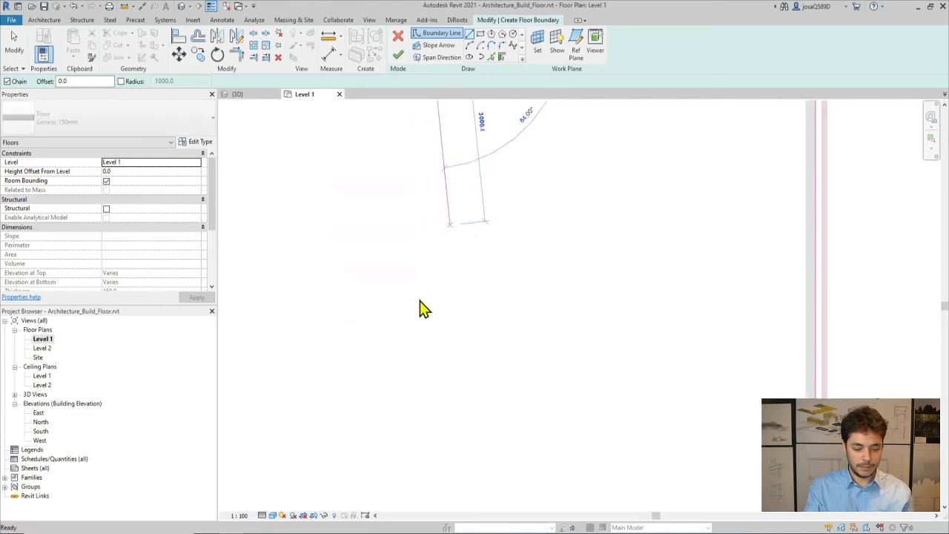
pyautogui.scroll(-2, 422, 318)
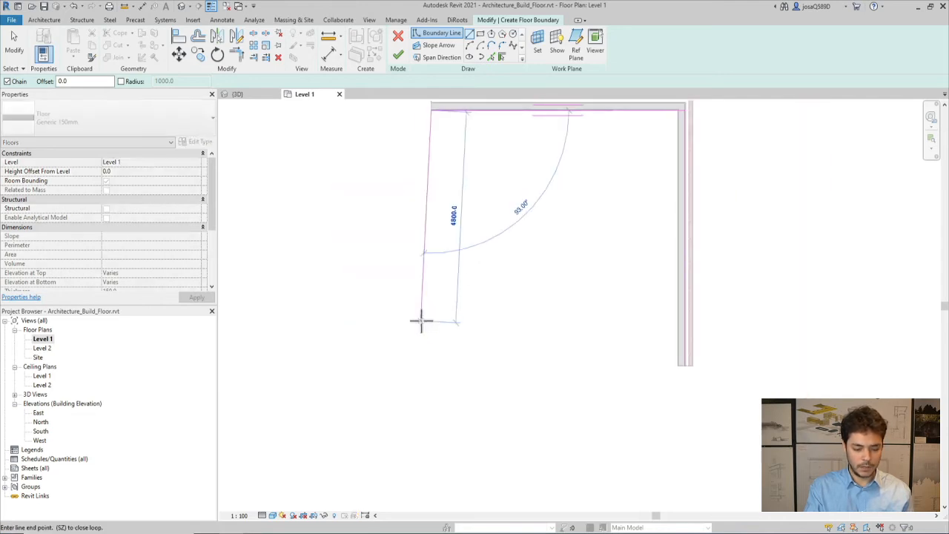
pyautogui.click(431, 365)
pyautogui.click(686, 365)
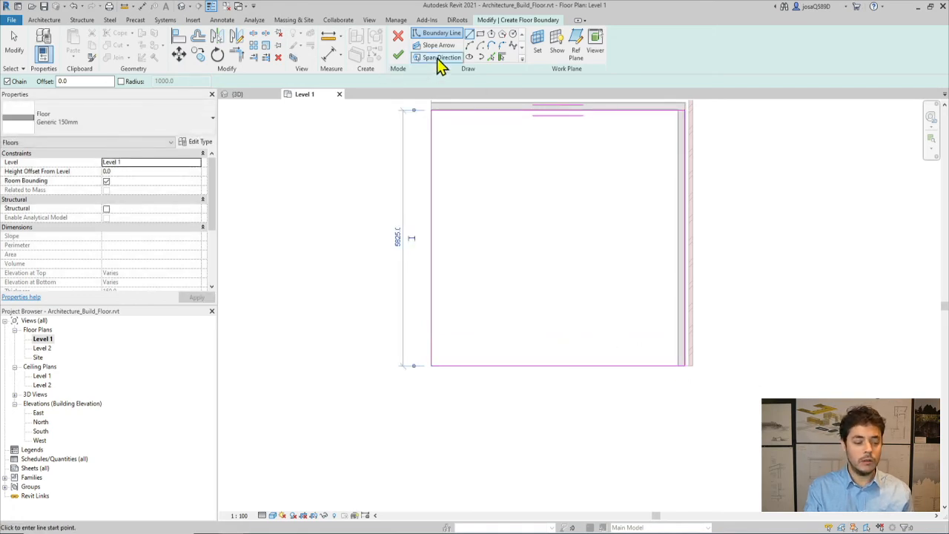
pyautogui.click(399, 58)
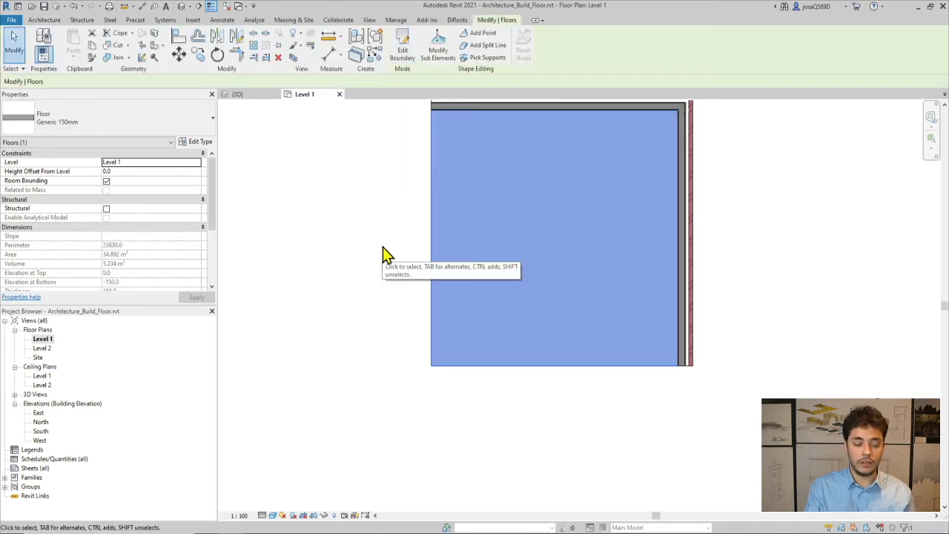
# Step: Examine in the 3D view how the floor edges meet the two walls
pyautogui.click(247, 96)
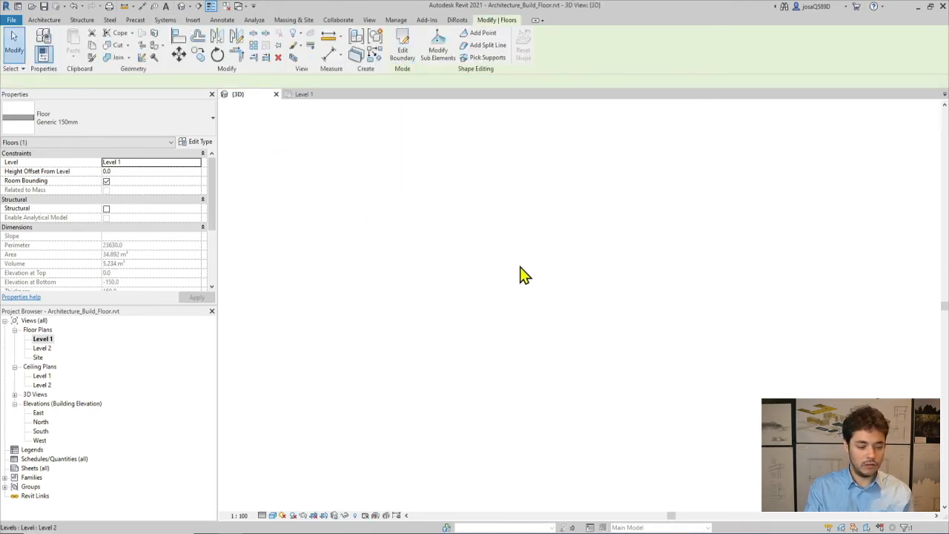
pyautogui.scroll(3, 617, 384)
pyautogui.keyDown('shift'); pyautogui.moveTo(618, 384); pyautogui.dragTo(360, 417, button='middle'); pyautogui.keyUp('shift')
pyautogui.scroll(4, 359, 415)
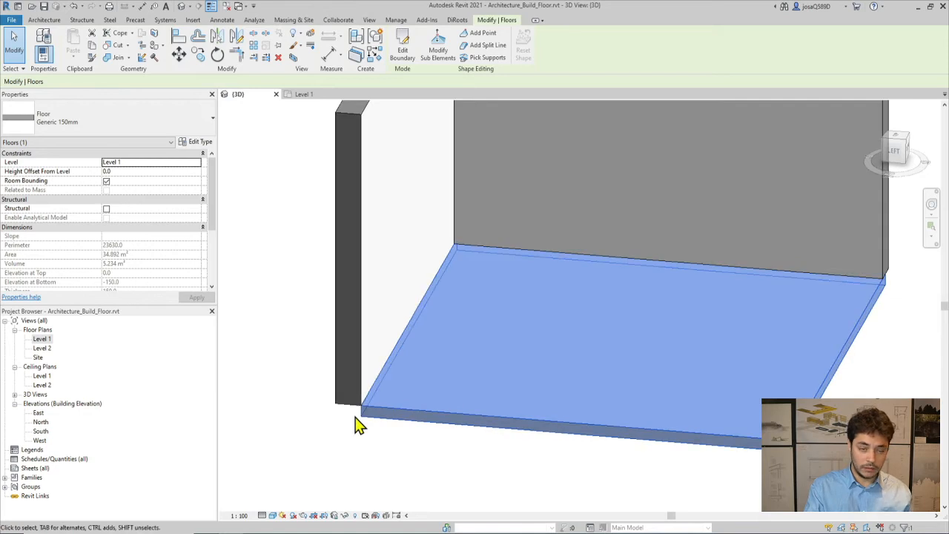
pyautogui.keyDown('shift'); pyautogui.moveTo(536, 420); pyautogui.dragTo(811, 383, button='middle'); pyautogui.keyUp('shift')
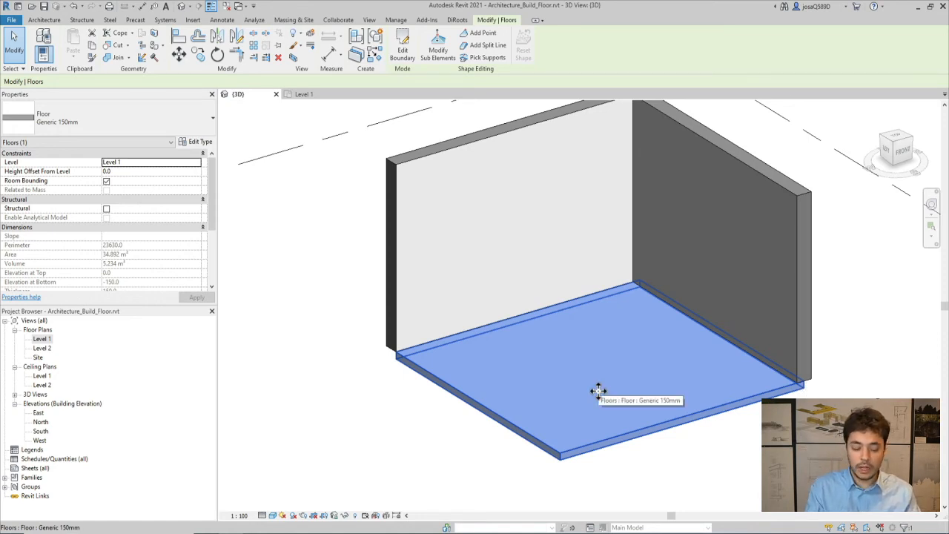
# Step: Reopen the floor's boundary in the Level 1 plan and draw a slope arrow from the wall corner diagonally to the opposite corner
pyautogui.click(304, 95)
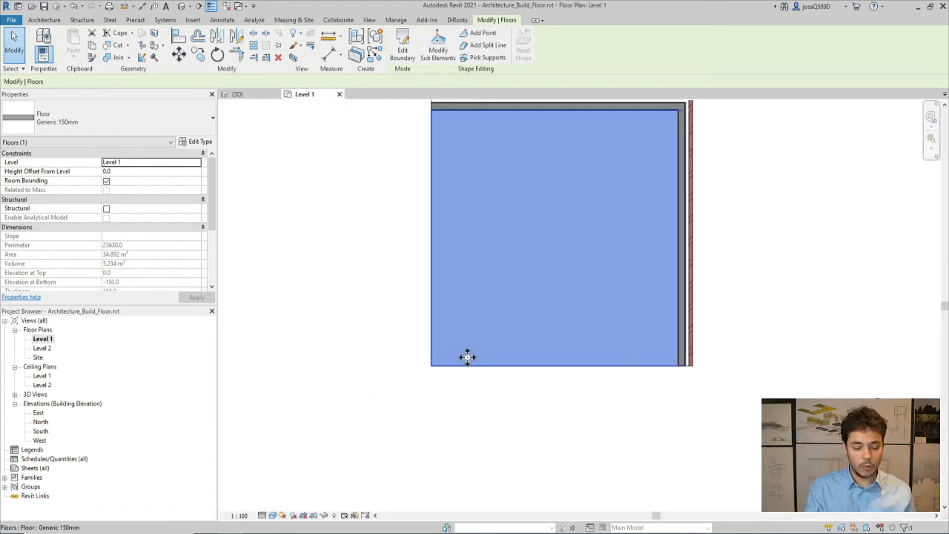
pyautogui.doubleClick(467, 356)
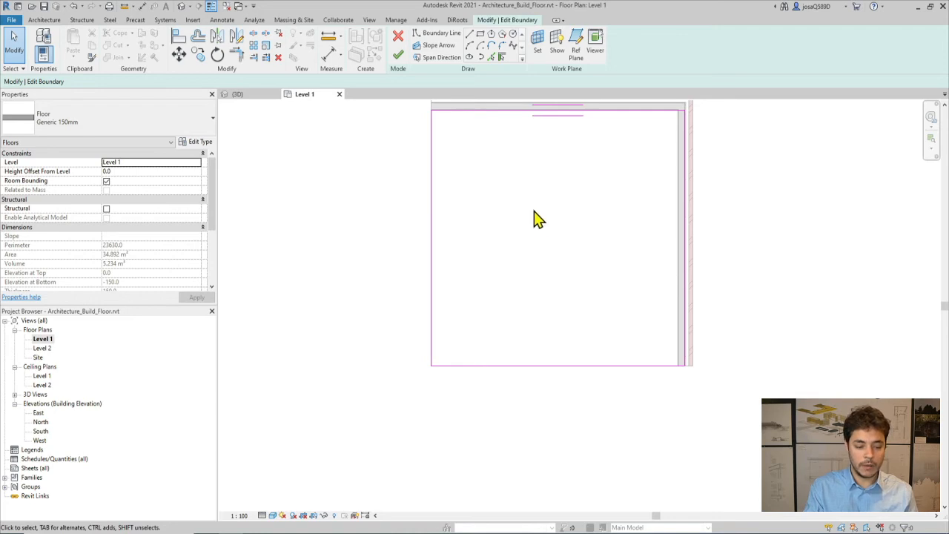
pyautogui.click(442, 47)
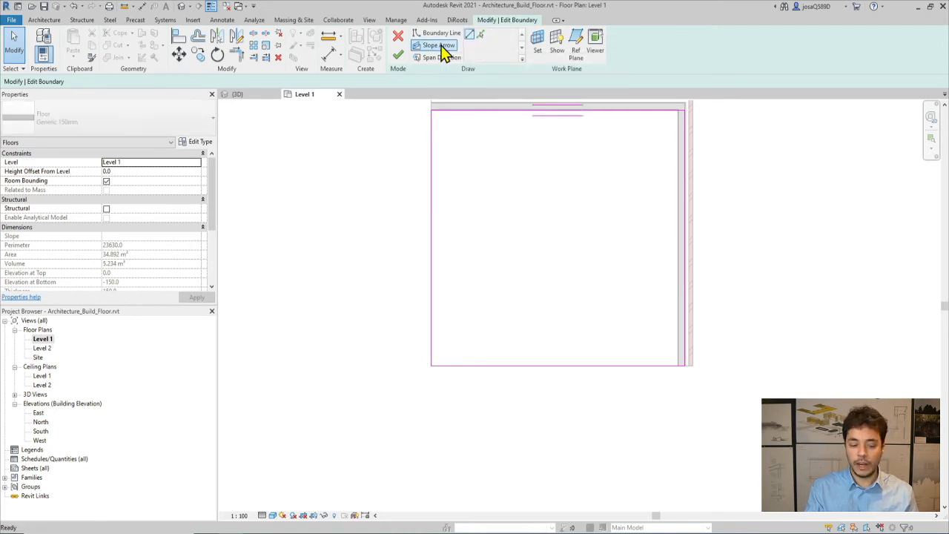
pyautogui.click(683, 111)
pyautogui.scroll(5, 434, 361)
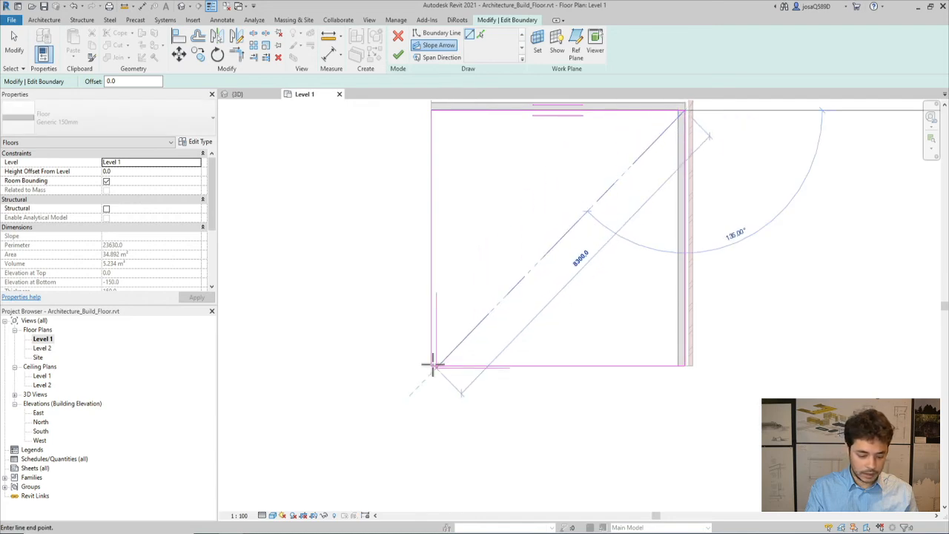
pyautogui.click(426, 369)
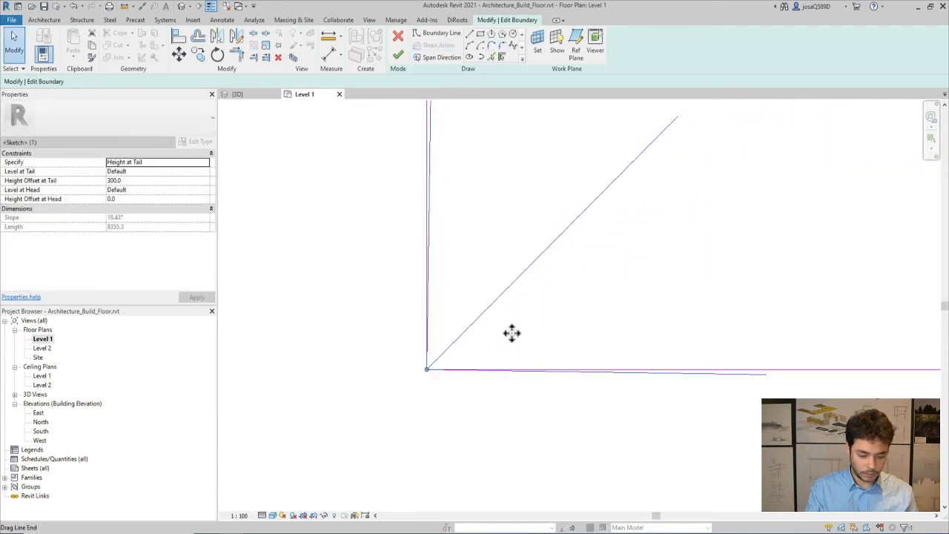
pyautogui.scroll(-3, 665, 267)
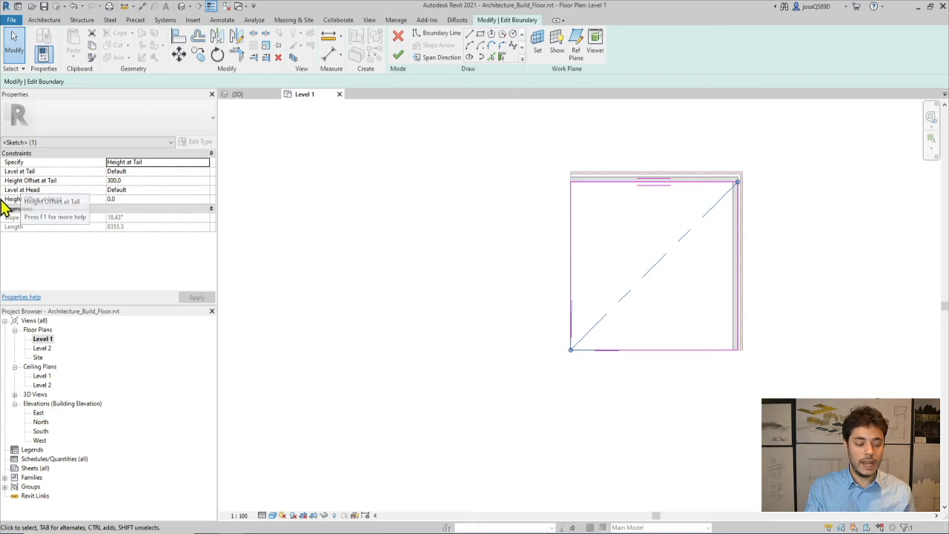
# Step: Set the slope arrow's height offset at tail to 400 and finish the floor, cutting the overlapping volume out of the walls
pyautogui.click(157, 179)
pyautogui.write('400')
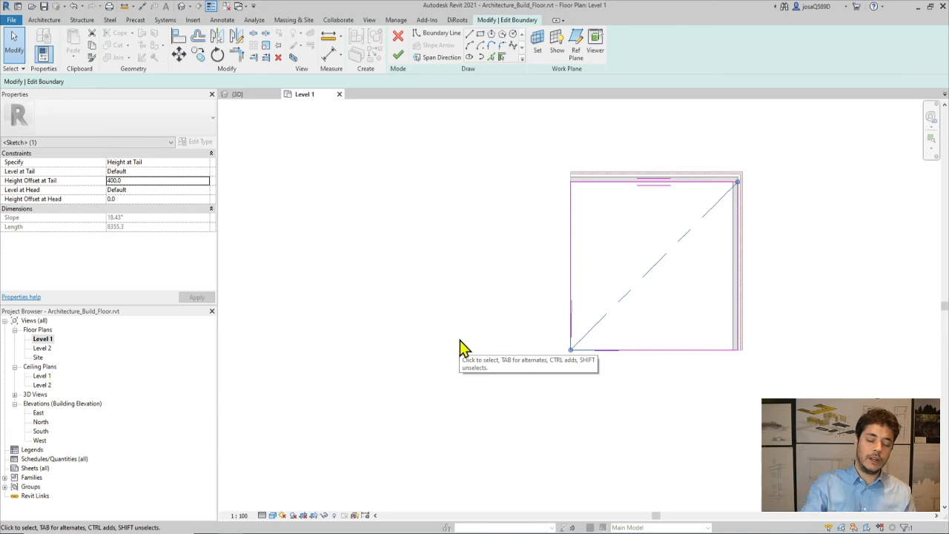
pyautogui.click(402, 58)
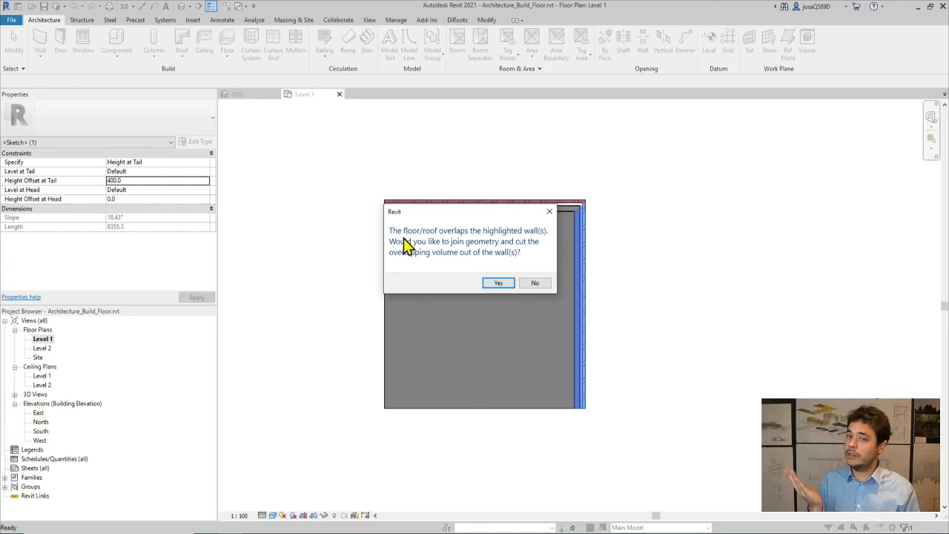
pyautogui.click(499, 285)
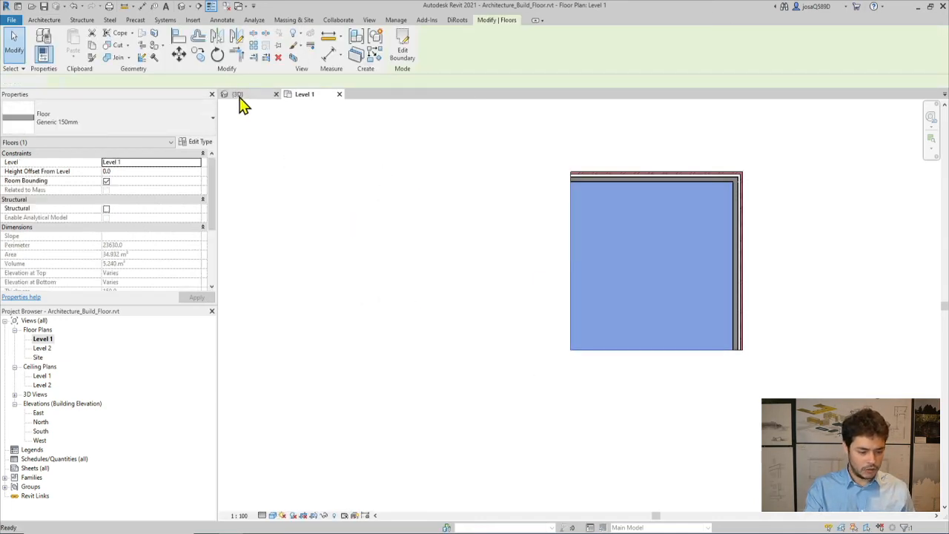
# Step: Examine the floor's slope in the 3D view
pyautogui.click(239, 95)
pyautogui.keyDown('shift'); pyautogui.moveTo(823, 375); pyautogui.dragTo(751, 392, button='middle'); pyautogui.keyUp('shift')
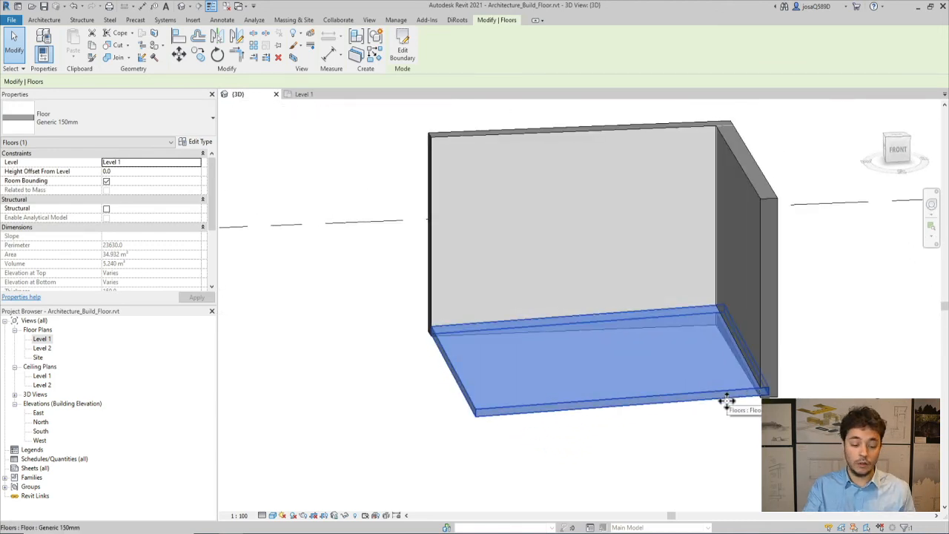